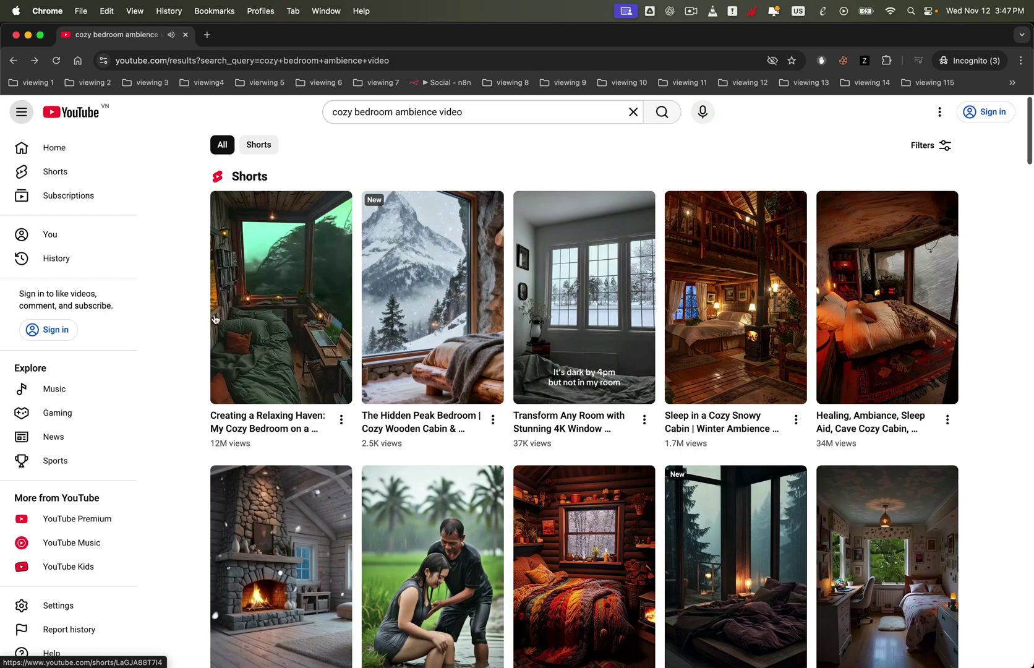
Watch the first cozy bedroom Short, then return to the search results.
left_click(245, 315)
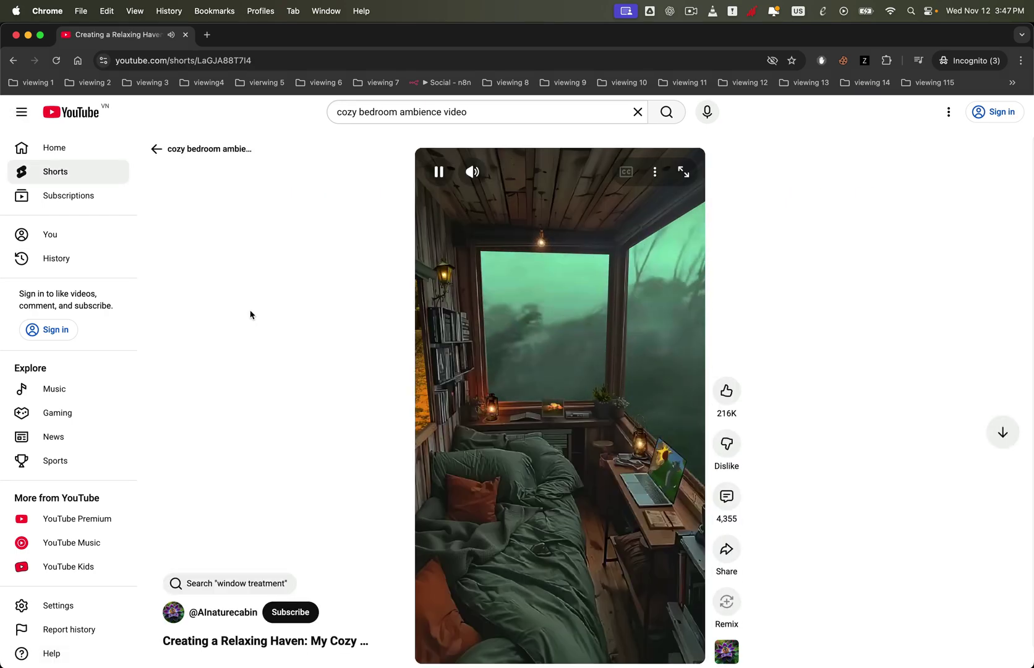
left_click(13, 61)
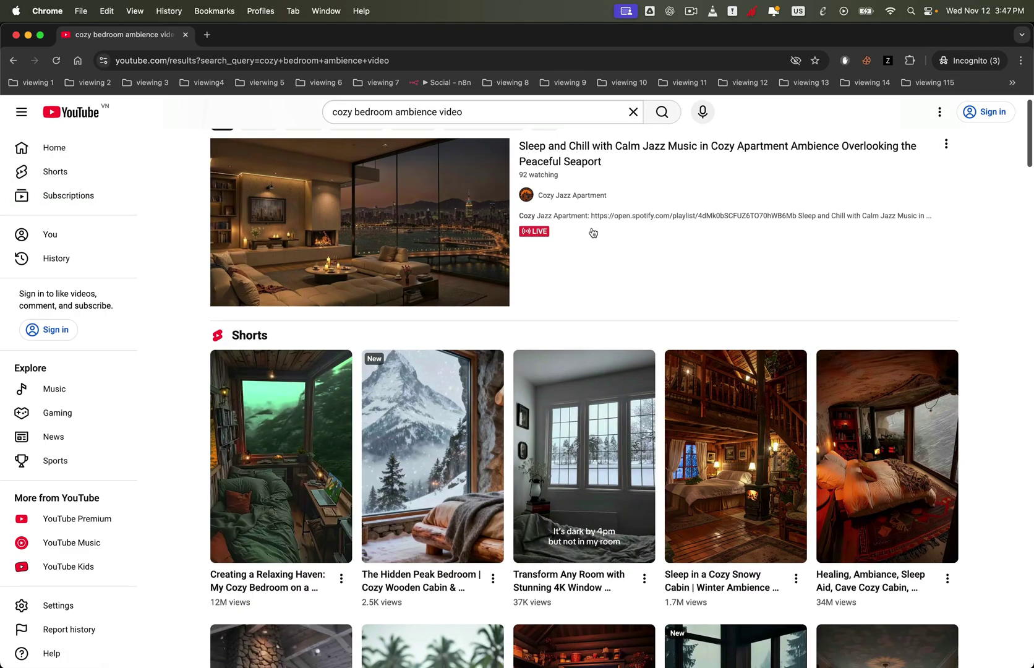
scroll(593, 232, "down", 10)
scroll(593, 232, "down", 2)
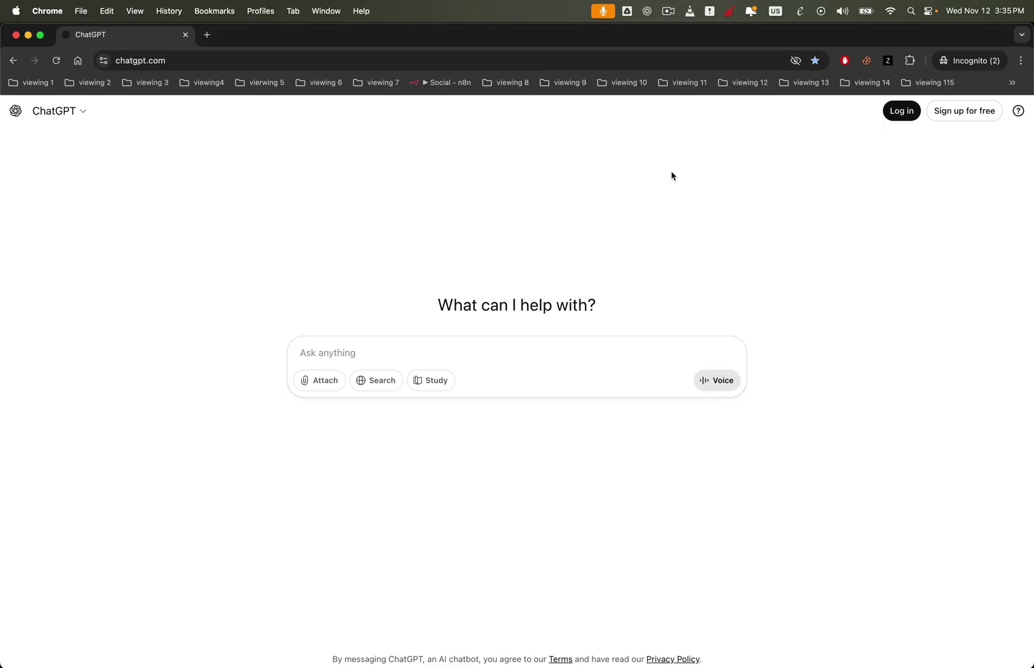
Send the pasted 30 rainy-bedroom prompt request to ChatGPT, then bring up Veo Desktop's Chat Bot.
left_click(353, 353)
key("super+v")
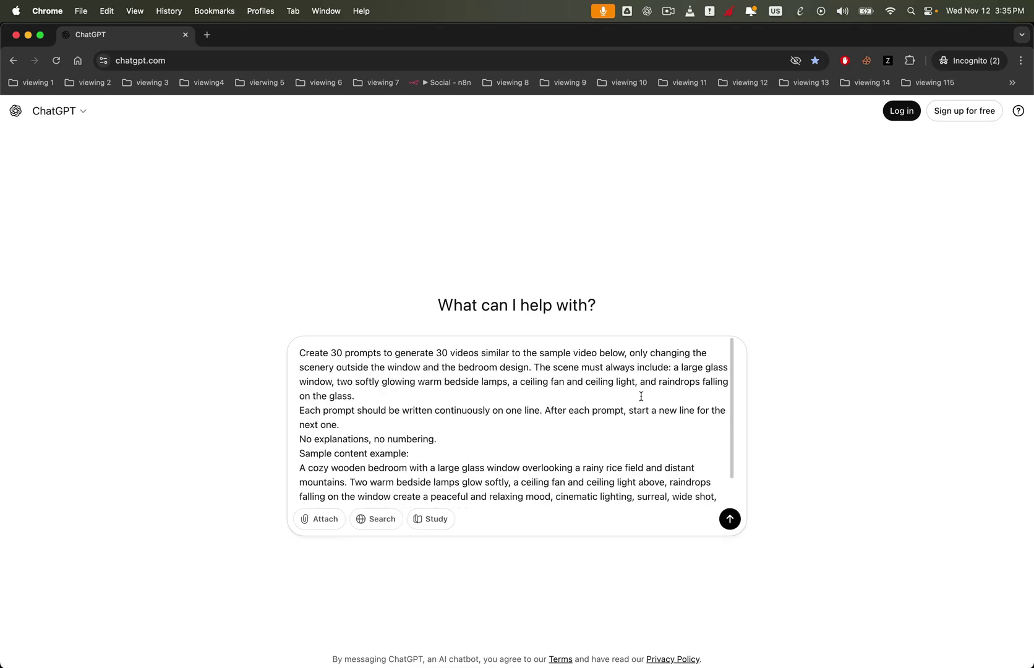
scroll(586, 412, "down", 2)
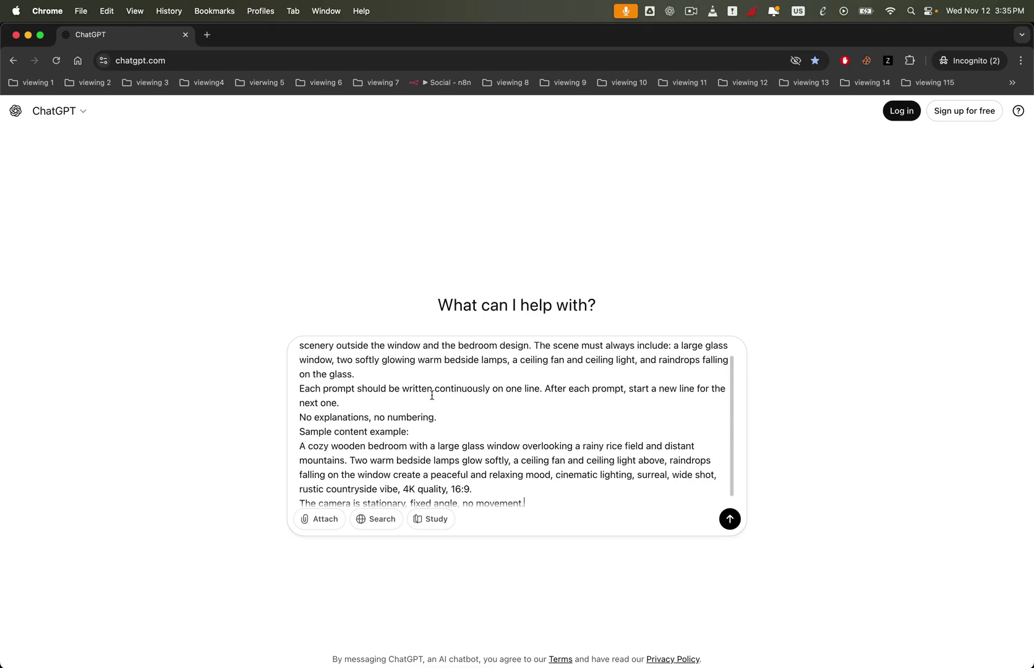
scroll(561, 450, "down", 1)
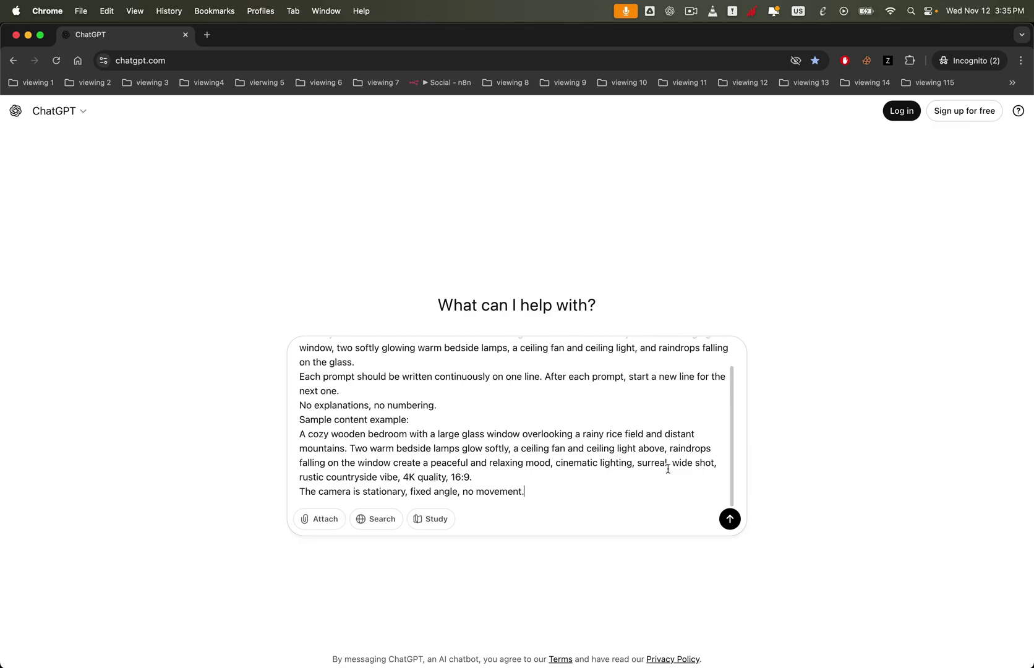
scroll(668, 469, "up", 3)
left_click(735, 516)
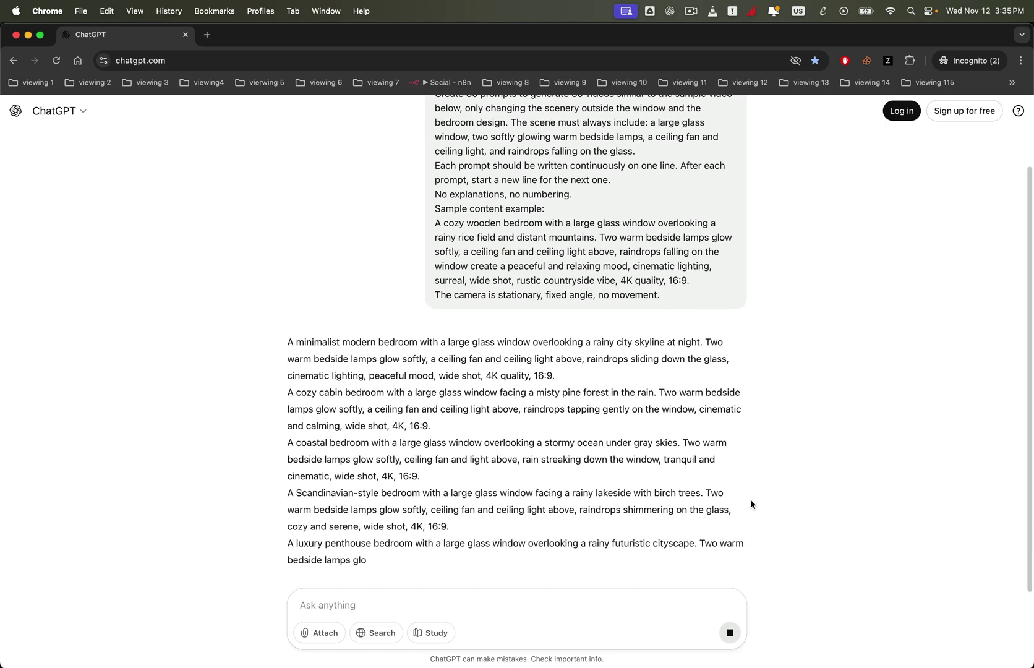
key("super+Tab")
left_click(66, 131)
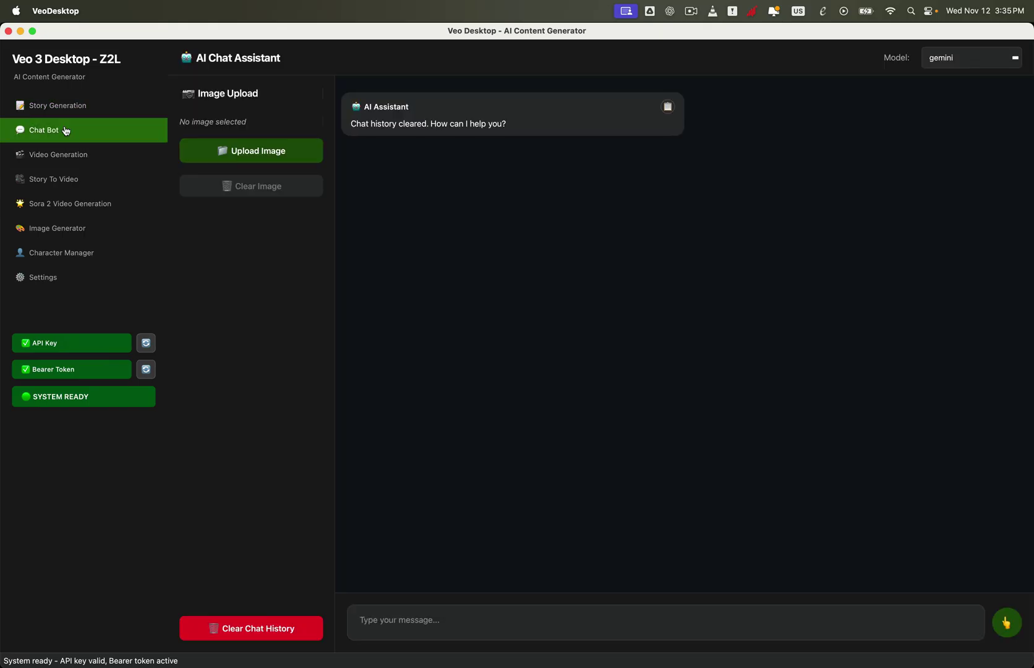
Keep gemini as the chat model and send it the pasted prompt request.
left_click(945, 64)
left_click(879, 248)
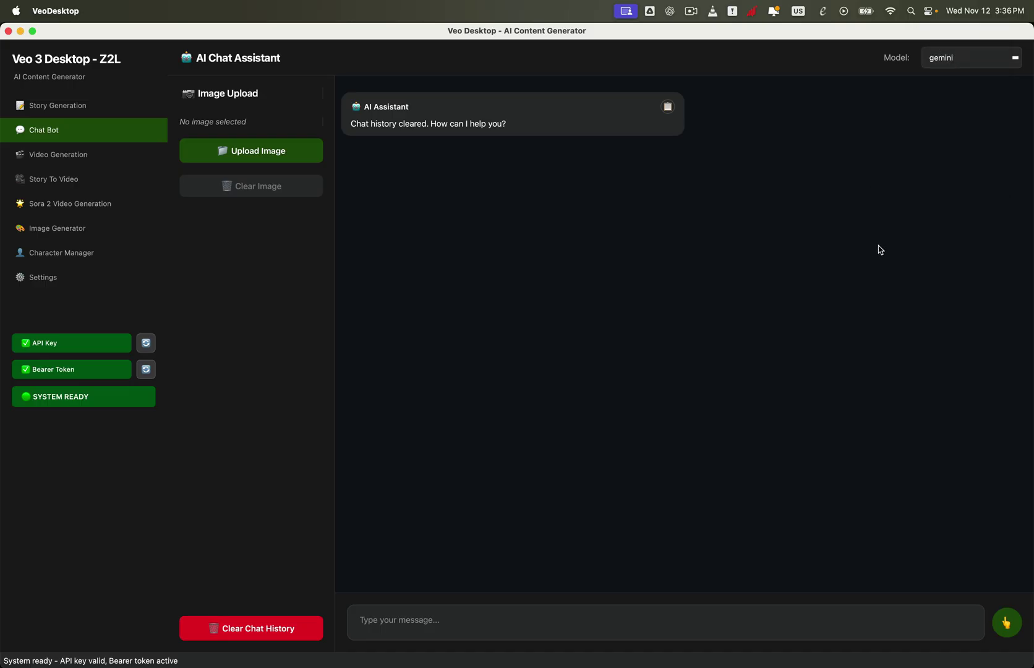
left_click(408, 619)
key("super+v")
left_click(1007, 622)
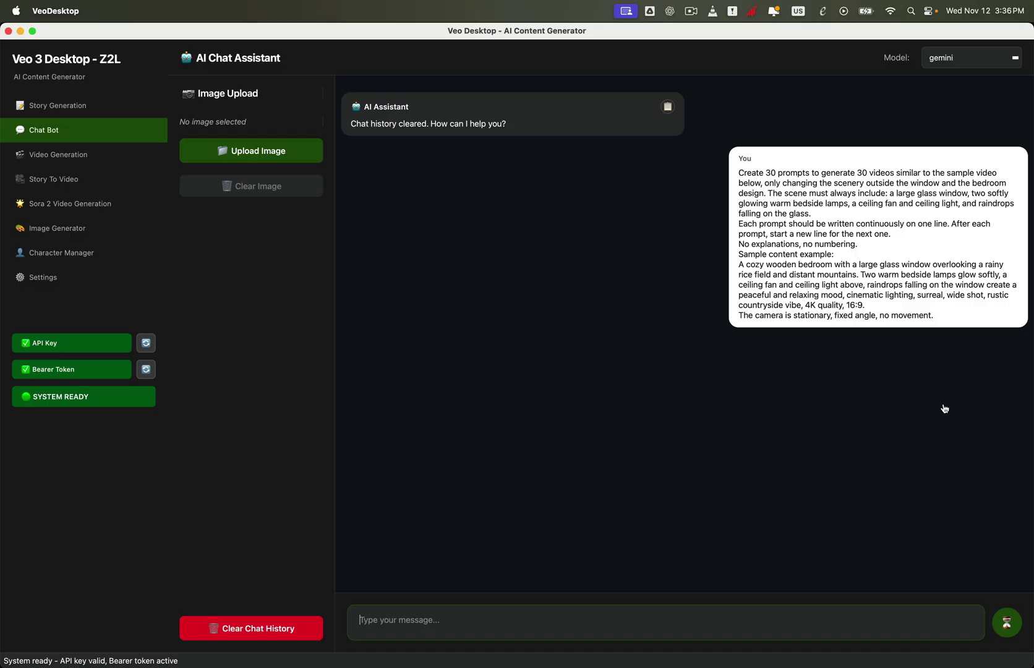
Review gemini's rainy-bedroom prompt list and copy the full reply.
scroll(566, 402, "down", 15)
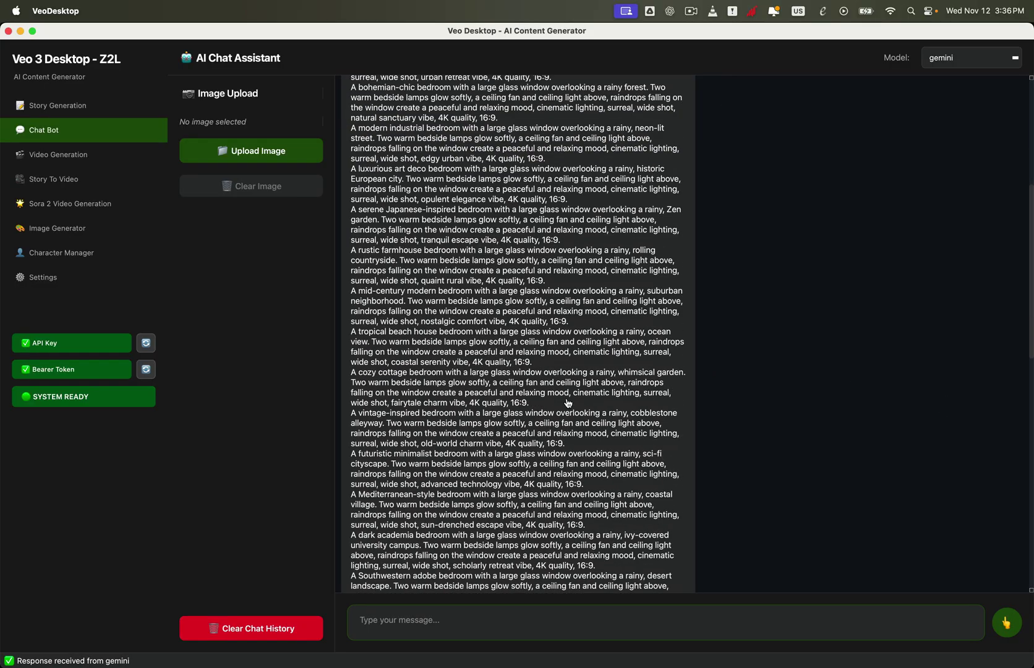
scroll(563, 520, "down", 3)
scroll(516, 545, "up", 10)
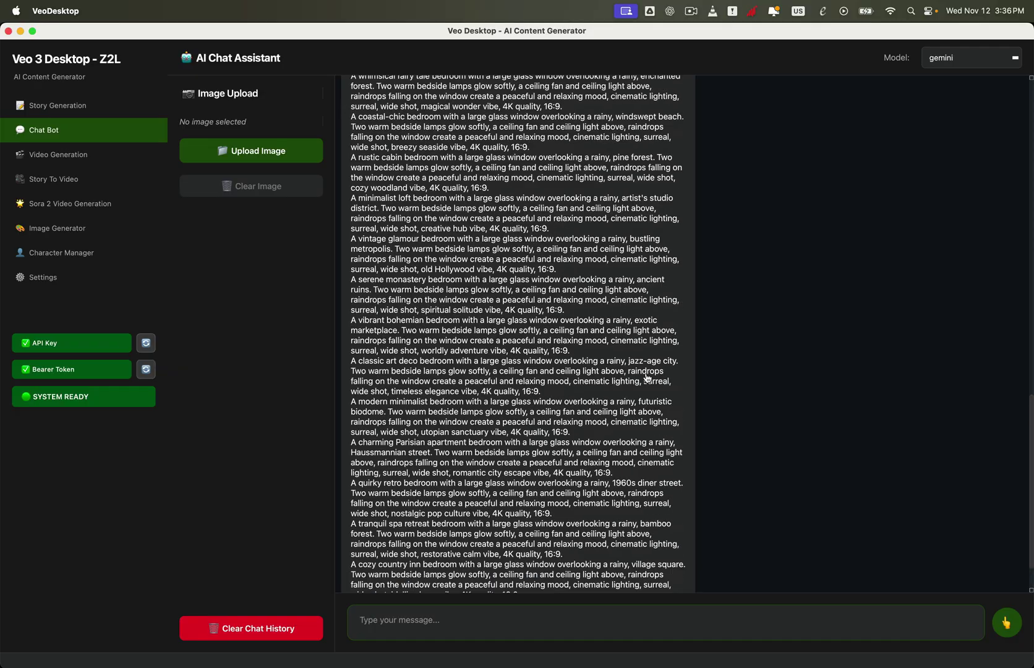
scroll(642, 354, "up", 5)
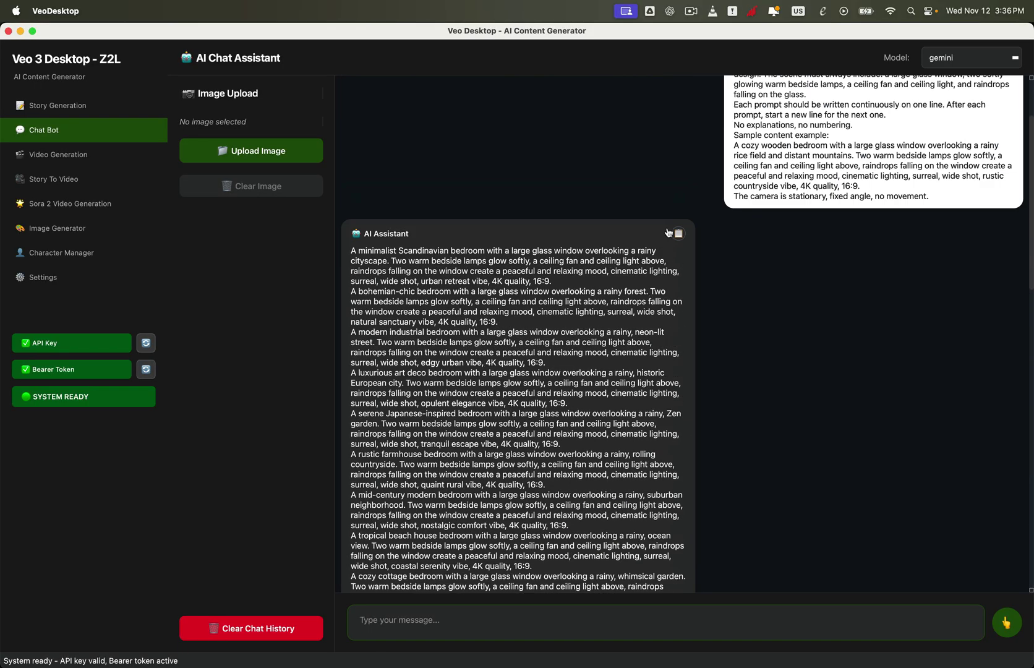
left_click(679, 234)
Paste the 30 rainy-bedroom prompts into the Text-to-Video prompt list on Video Generation.
left_click(78, 154)
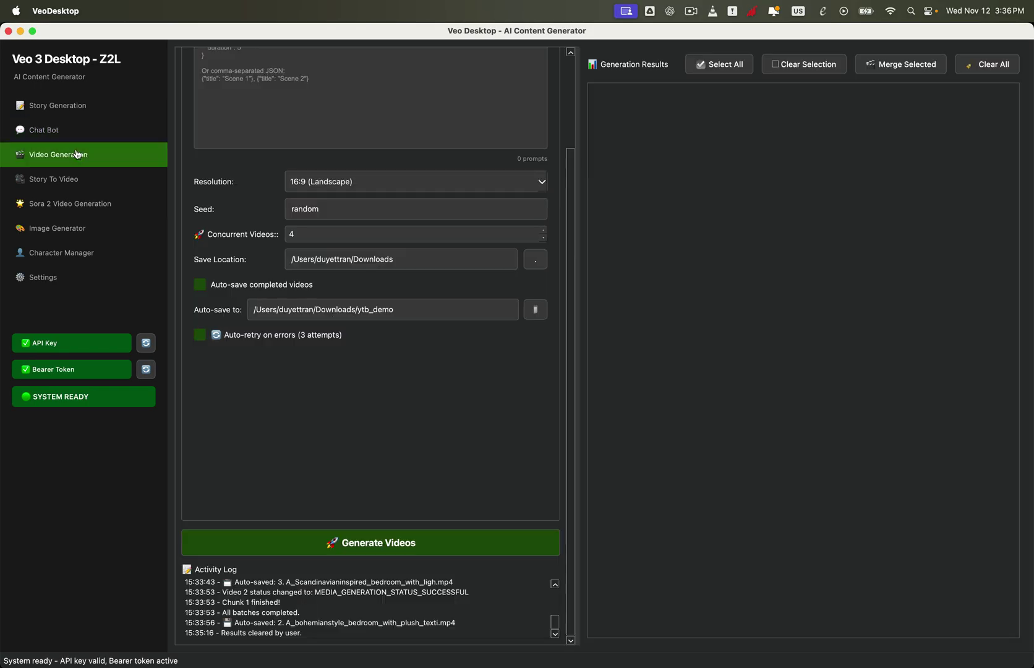
scroll(536, 378, "up", 5)
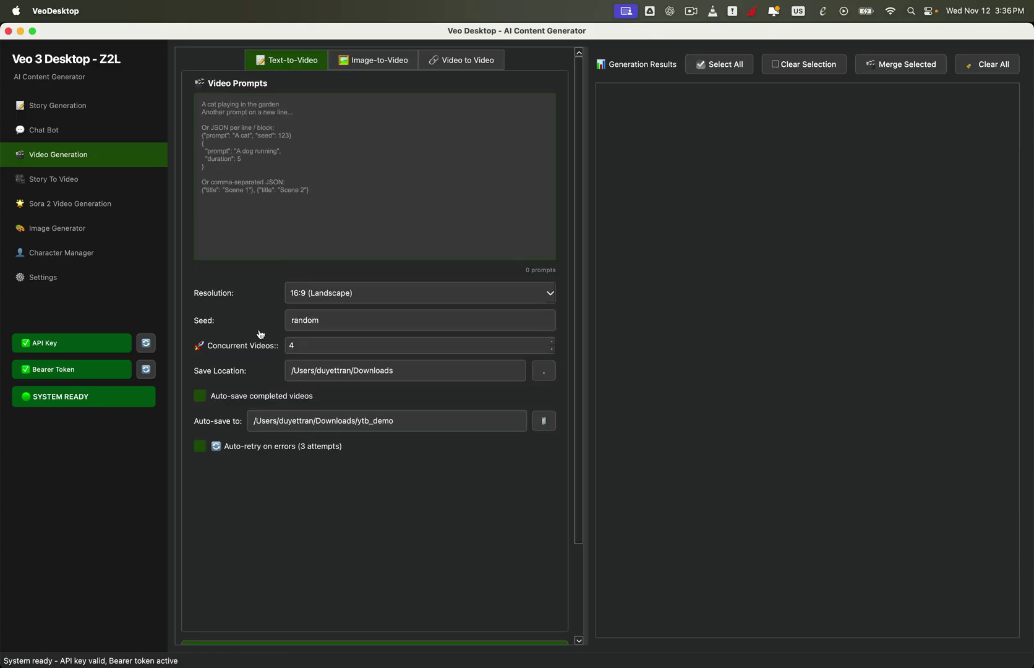
key("super+v")
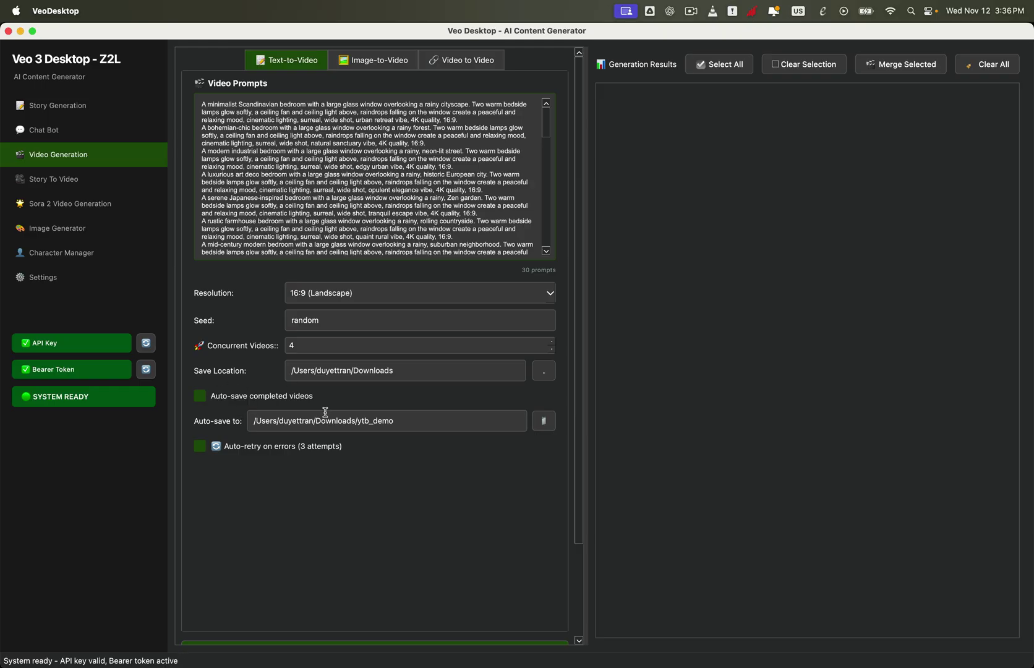
scroll(469, 480, "down", 3)
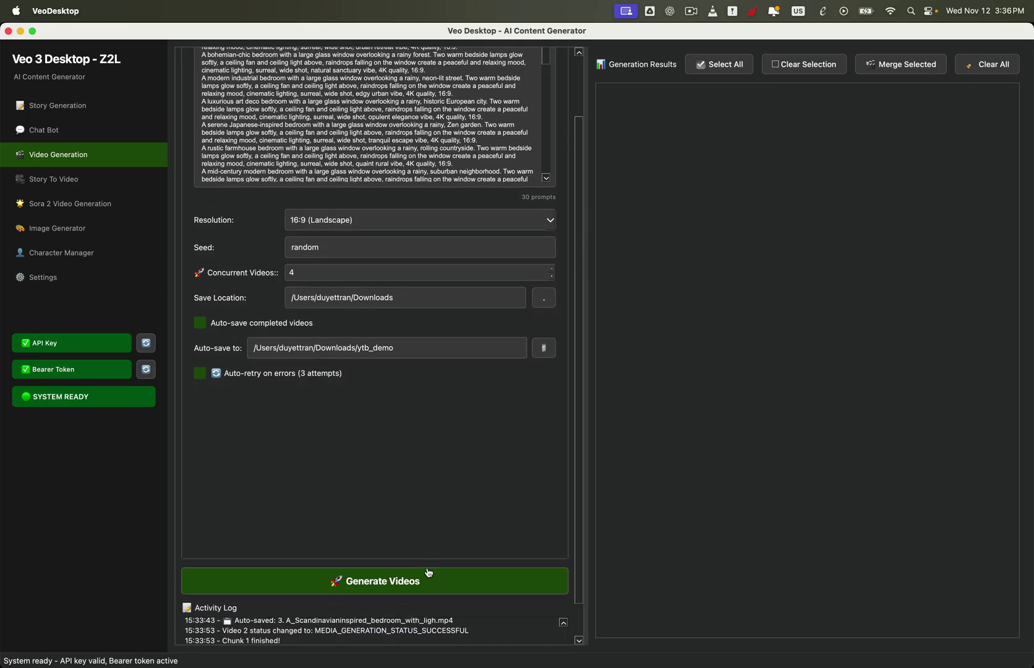
Start generating videos from all prompts, widen the results panel, and play completed video 3.
left_click(429, 574)
left_click_drag(585, 92, 523, 93)
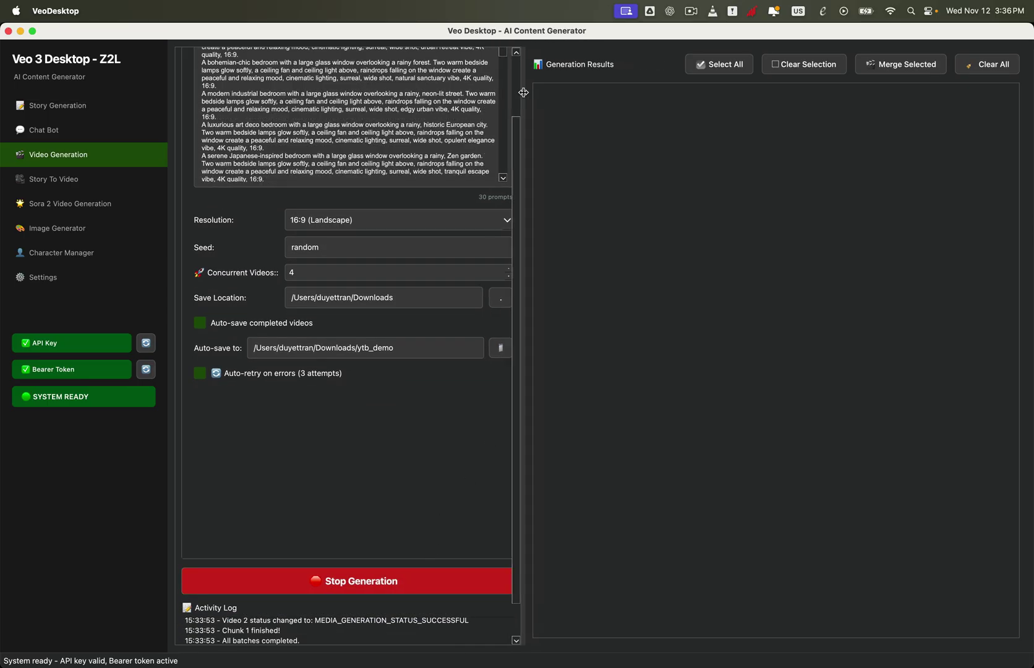
scroll(371, 238, "up", 3)
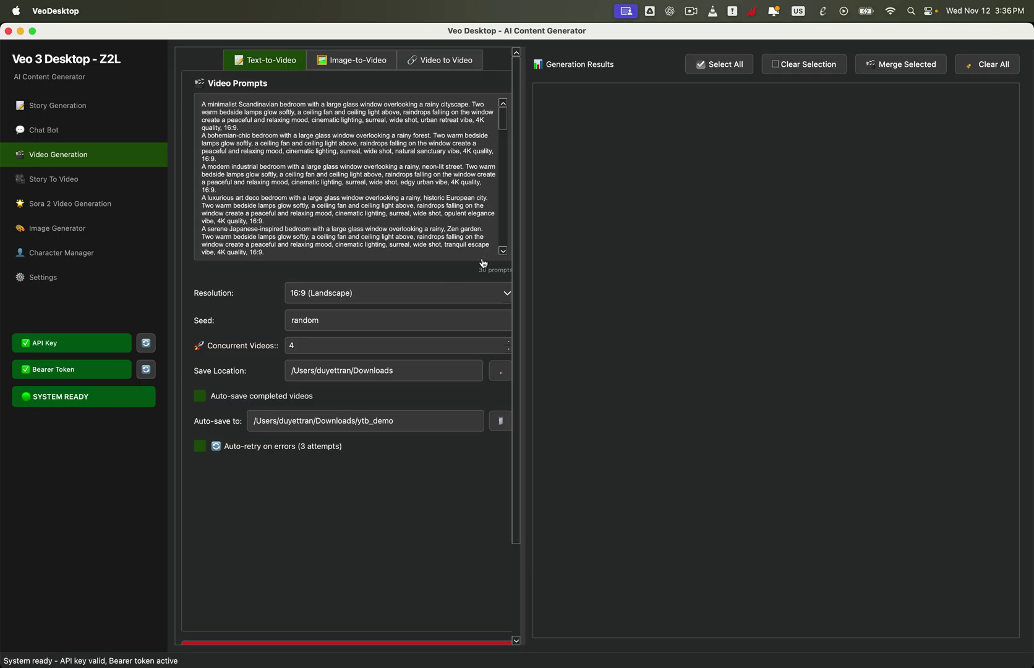
scroll(454, 317, "down", 5)
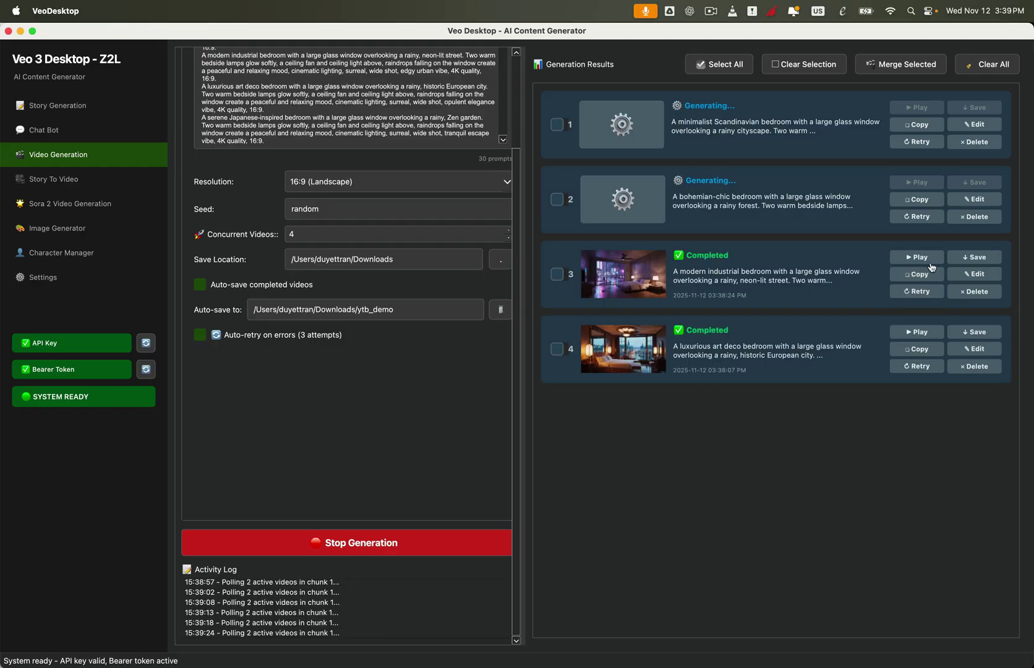
left_click(918, 257)
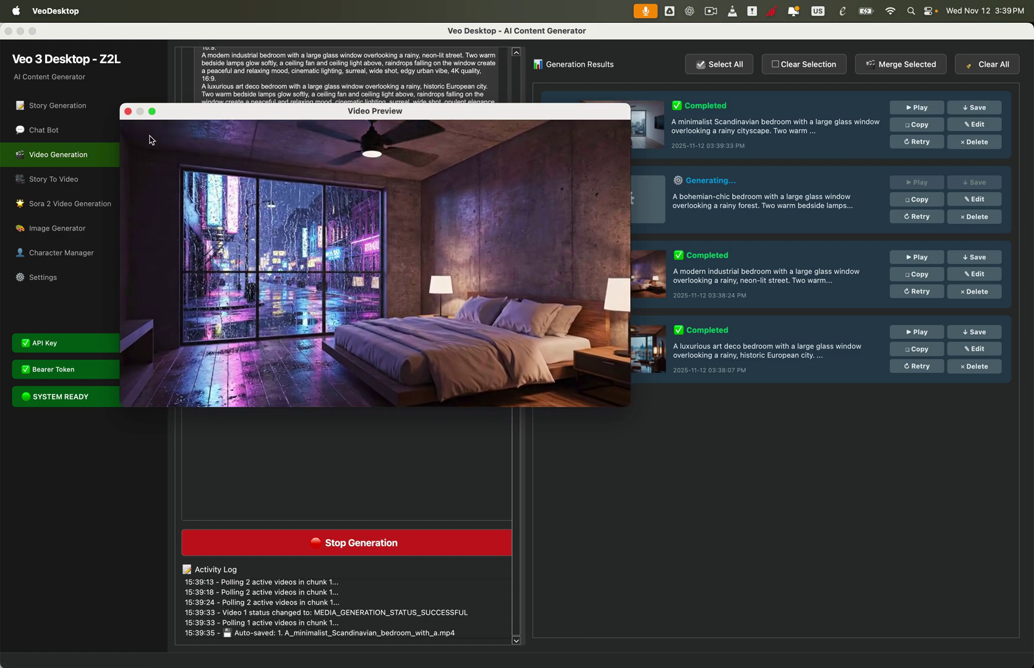
Close video 3's preview, then preview completed videos 4, 1 and 2, closing each afterward.
left_click(128, 111)
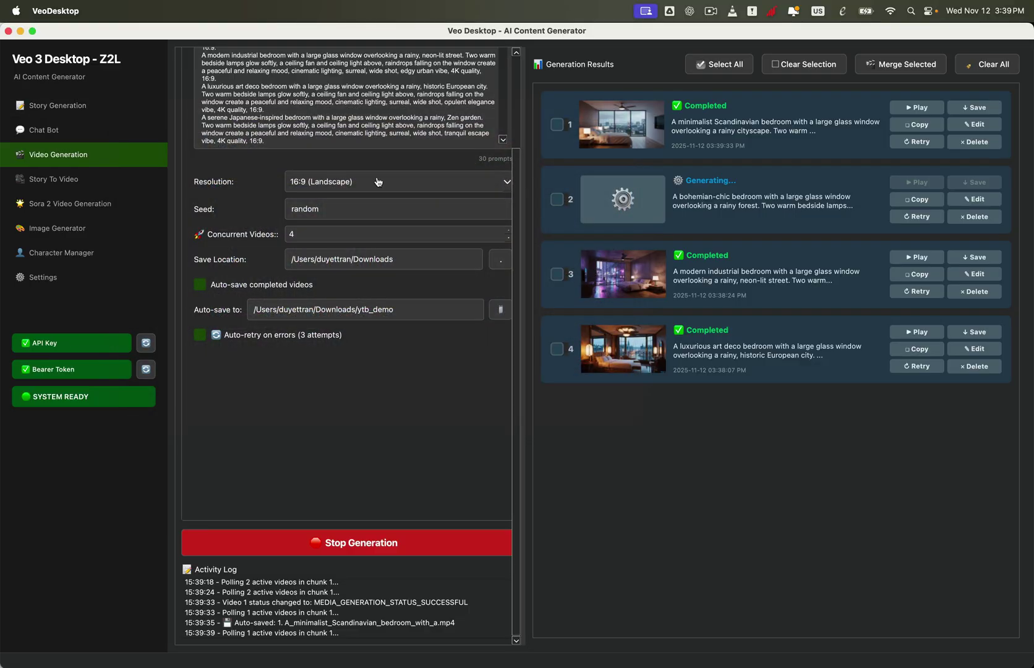
left_click(907, 332)
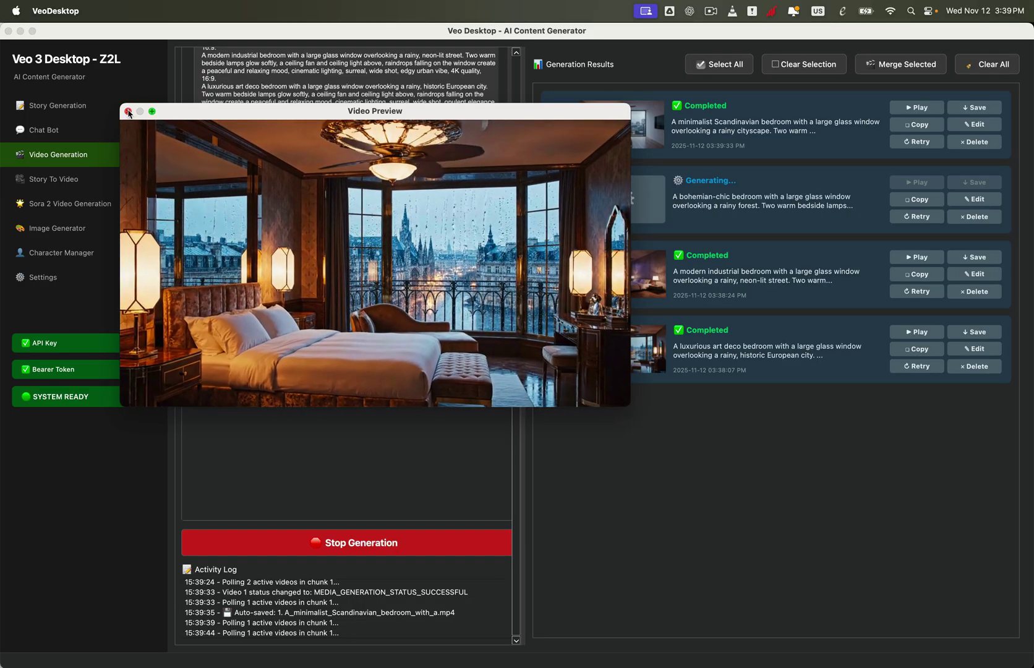
left_click(589, 104)
left_click(895, 107)
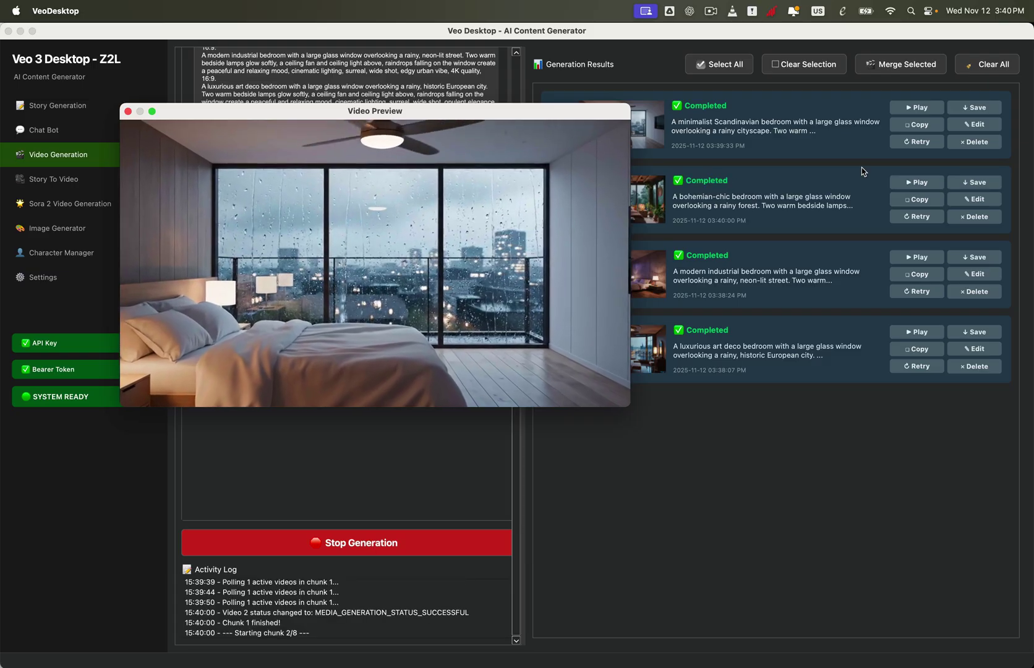
left_click(127, 111)
left_click(928, 183)
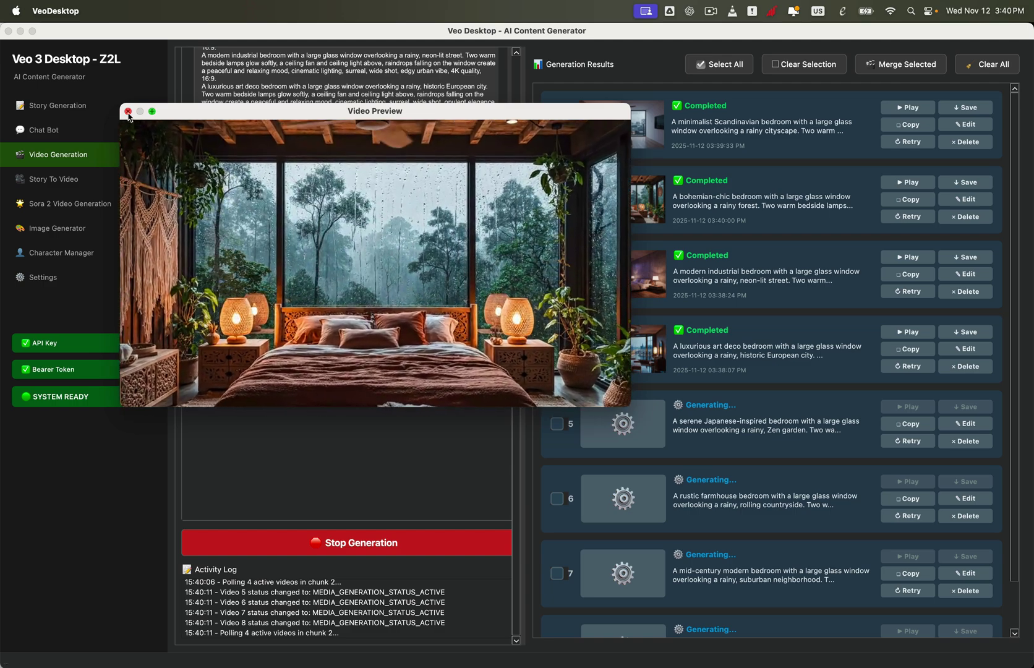
left_click(128, 112)
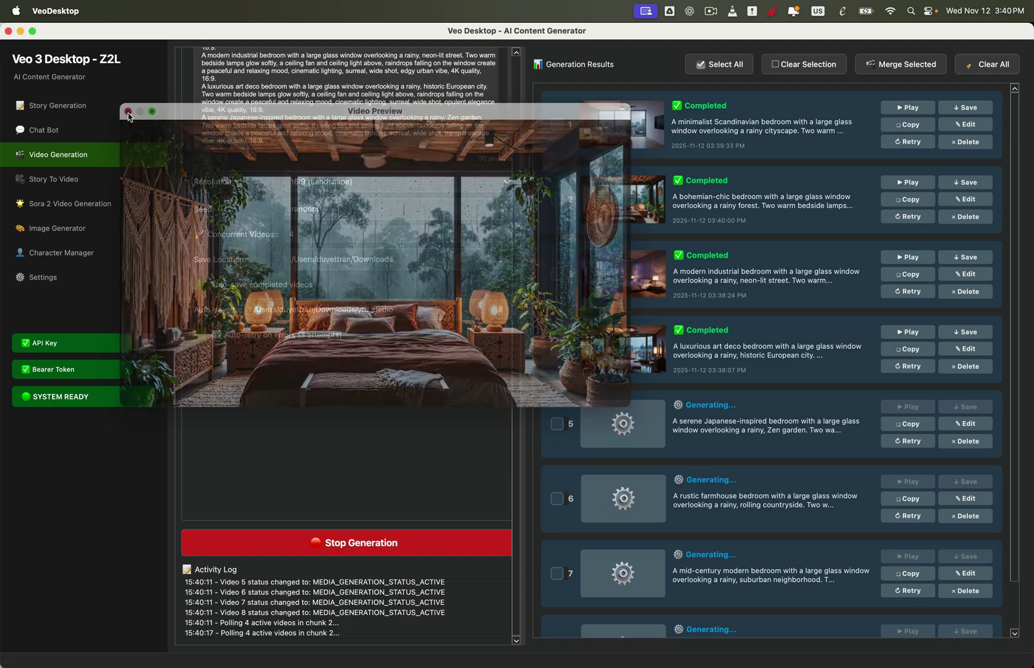